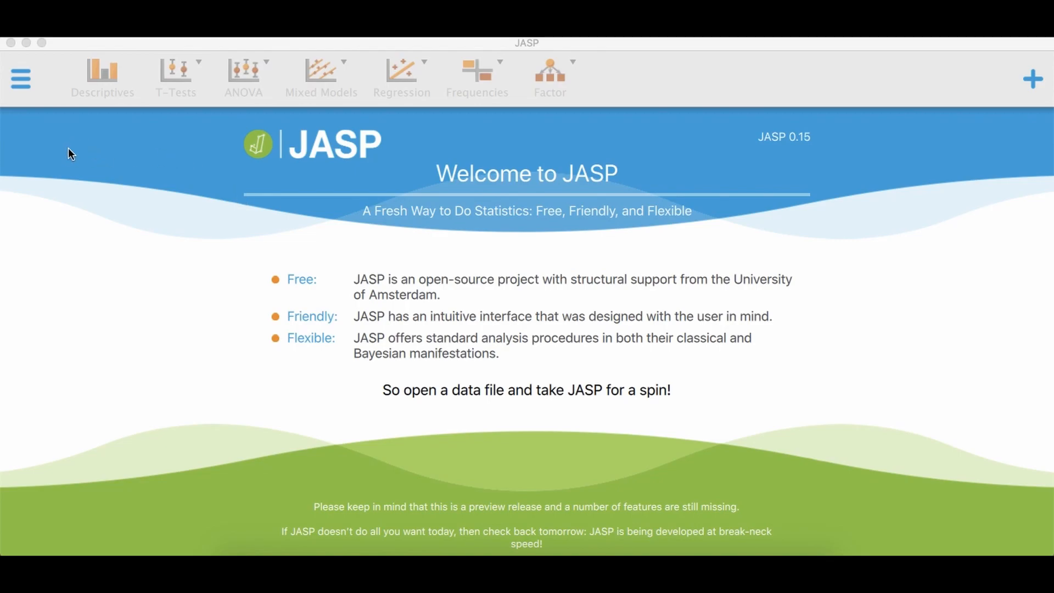
Open the PSYC_300A_Dataset.csv data file from the PSYC 300A folder in Documents
{"action": "left_click", "coordinate": [21, 84]}
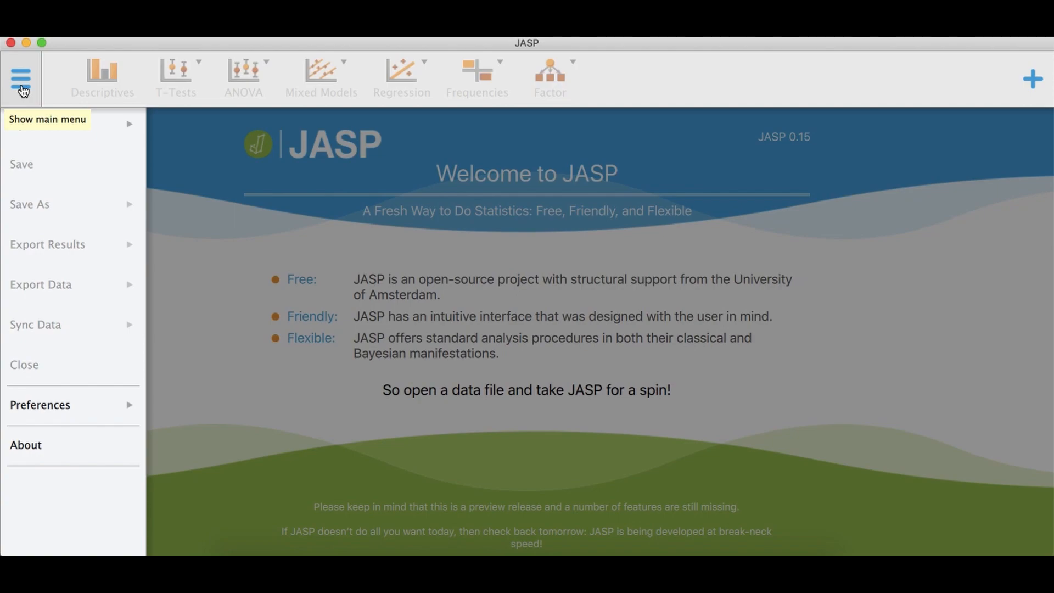
{"action": "left_click", "coordinate": [67, 132]}
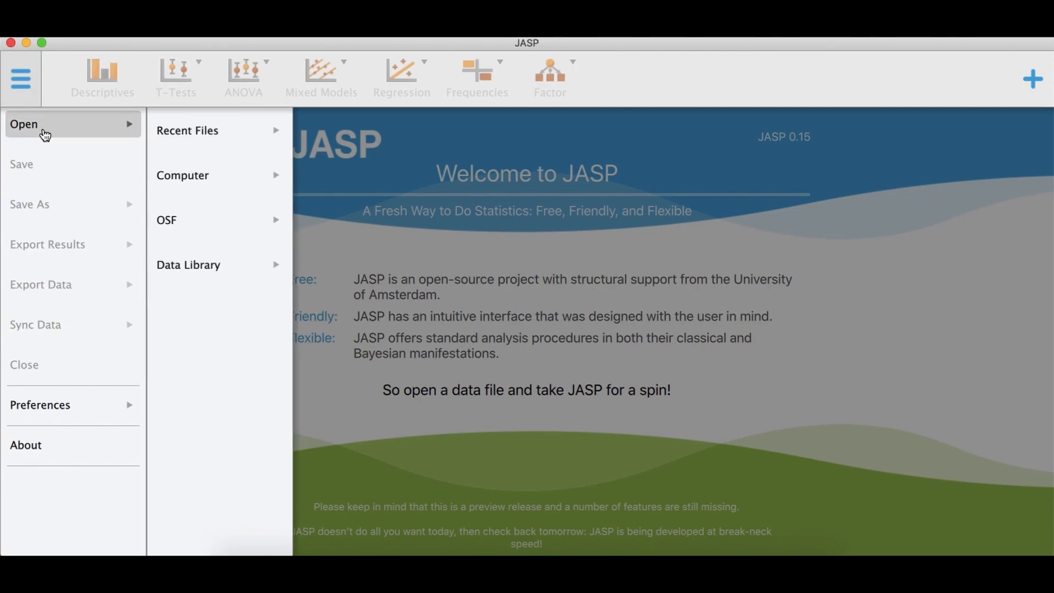
{"action": "left_click", "coordinate": [159, 135]}
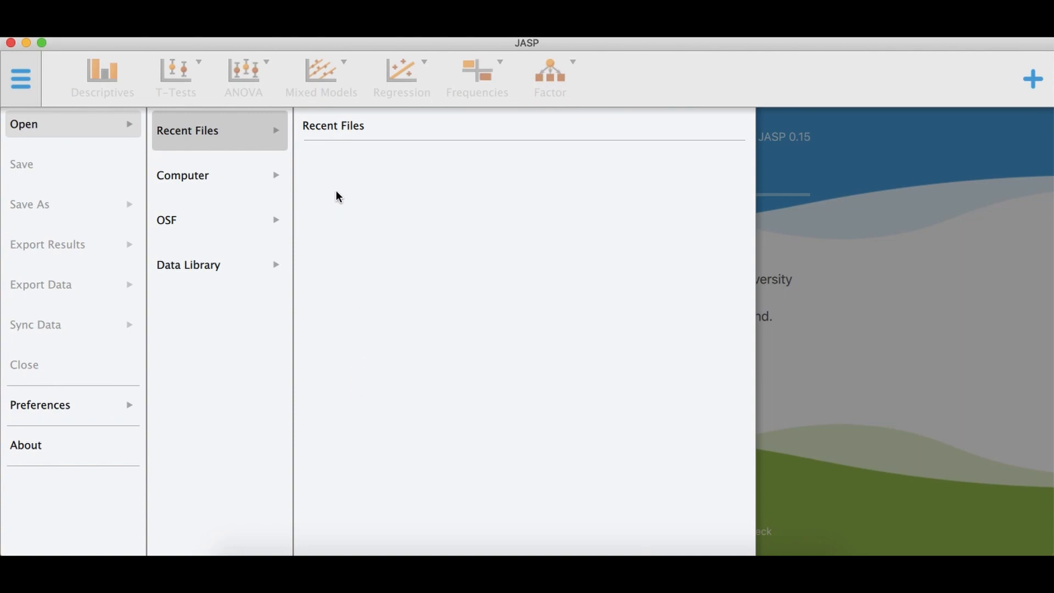
{"action": "left_click", "coordinate": [244, 181]}
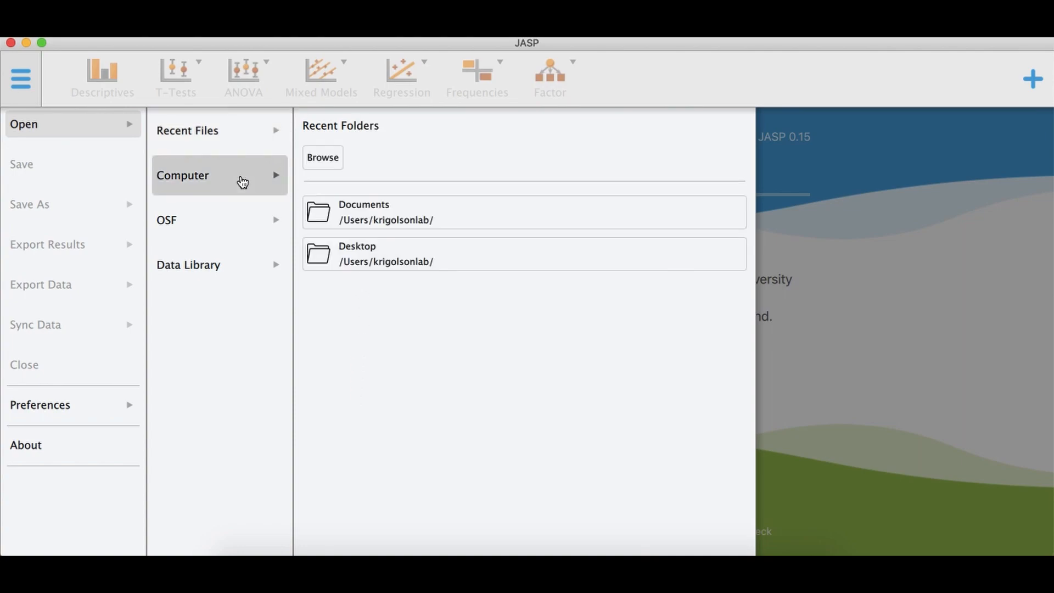
{"action": "left_click", "coordinate": [416, 220]}
{"action": "left_click", "coordinate": [409, 132]}
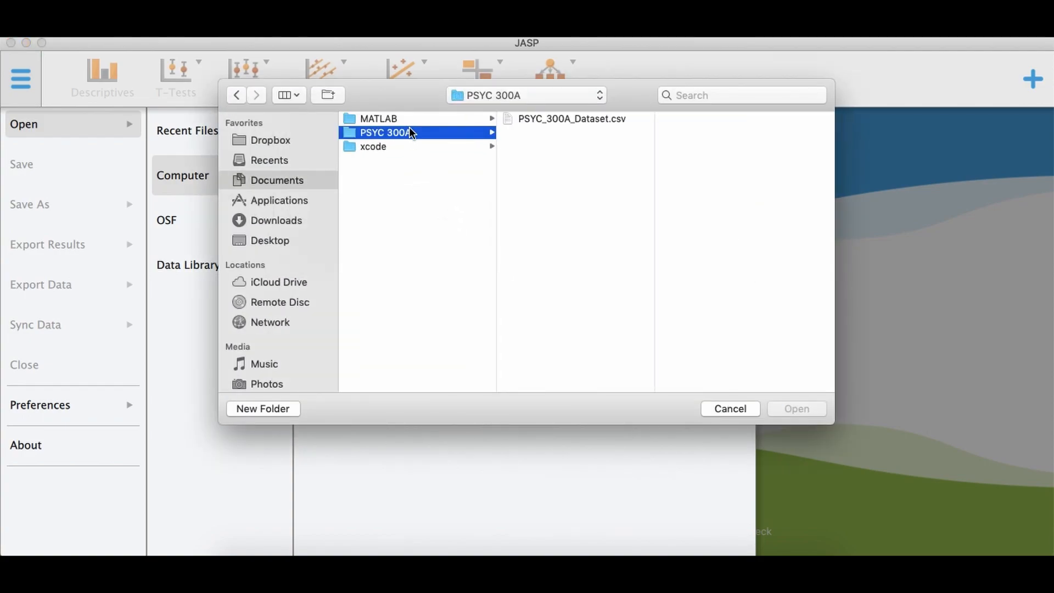
{"action": "left_click", "coordinate": [572, 119]}
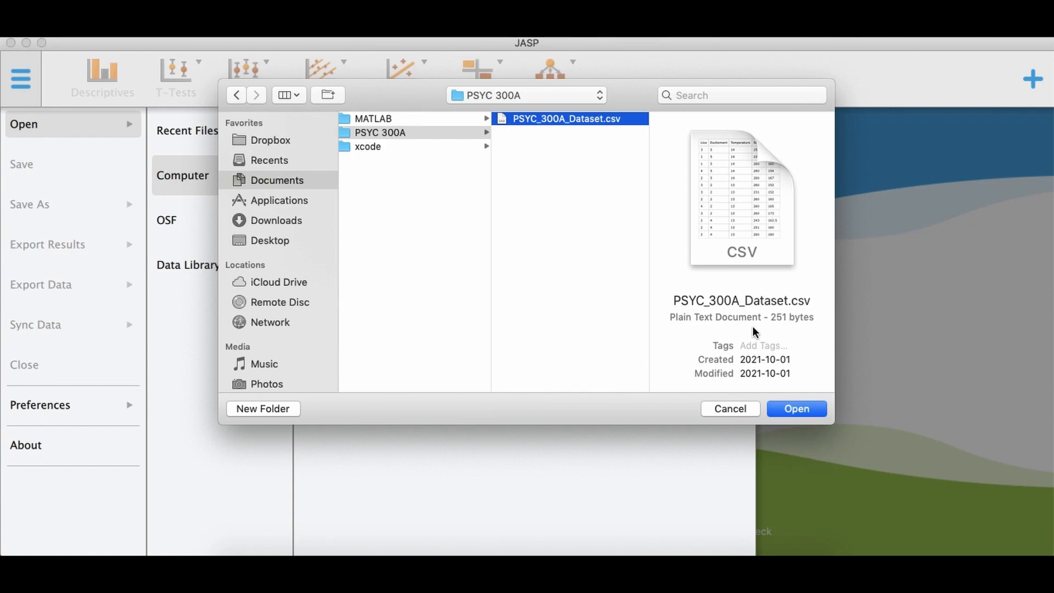
{"action": "left_click", "coordinate": [802, 411]}
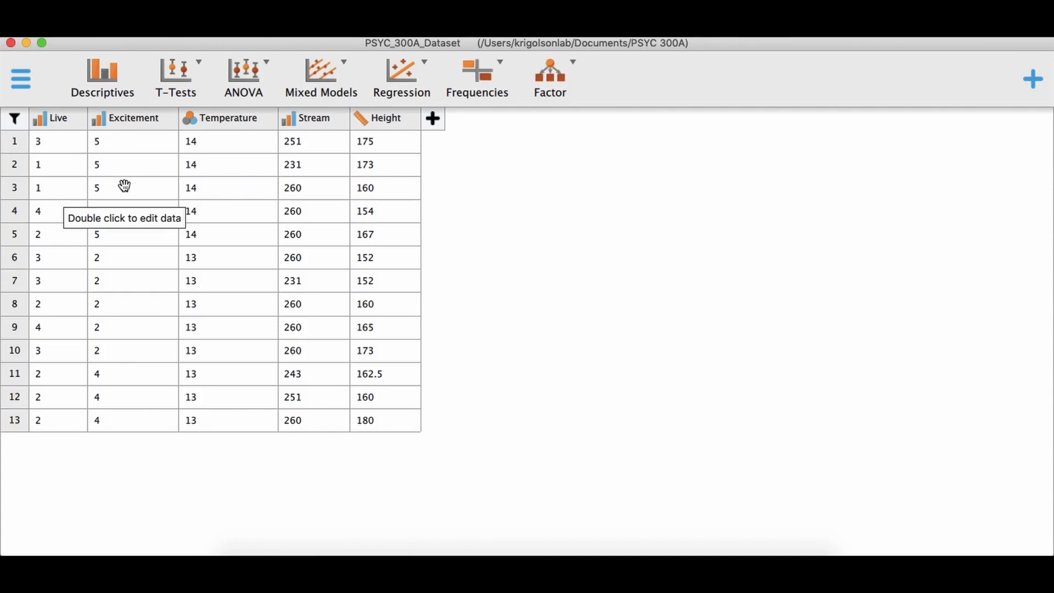
Start a Descriptive Statistics analysis and turn off Minimum and Maximum in its Statistics options
{"action": "left_click", "coordinate": [107, 94]}
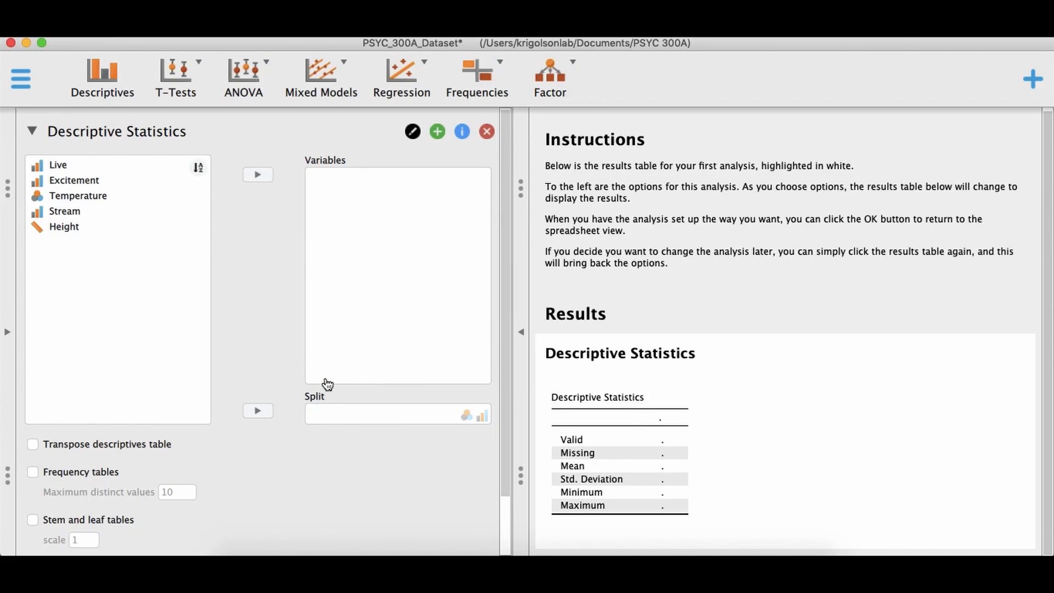
{"action": "left_click_drag", "start_coordinate": [505, 228], "coordinate": [502, 393]}
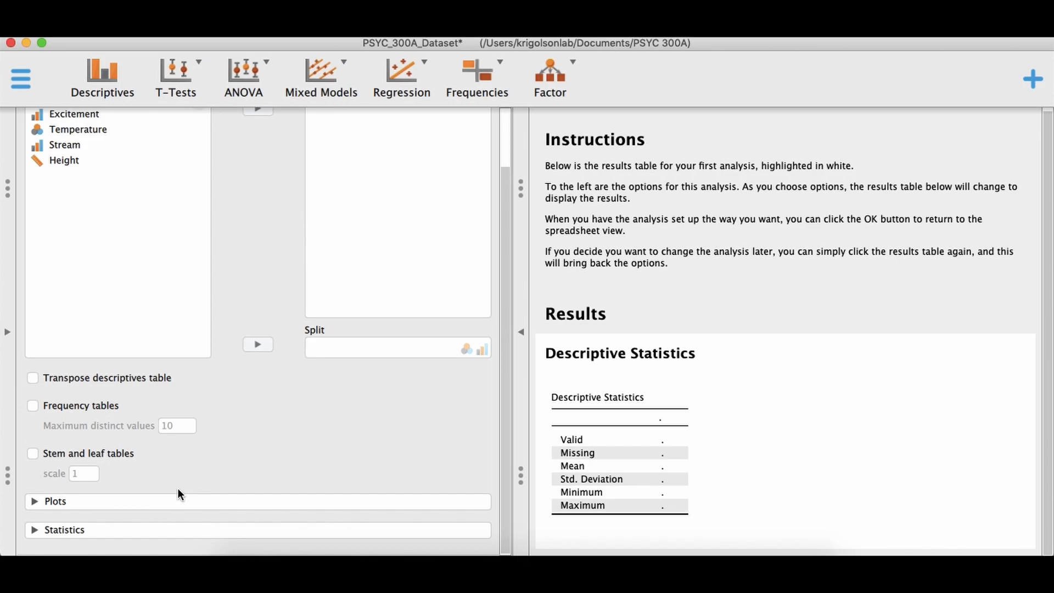
{"action": "scroll", "coordinate": [177, 489], "scroll_direction": "up", "scroll_amount": 2}
{"action": "scroll", "coordinate": [177, 494], "scroll_direction": "down", "scroll_amount": 2}
{"action": "left_click", "coordinate": [95, 536]}
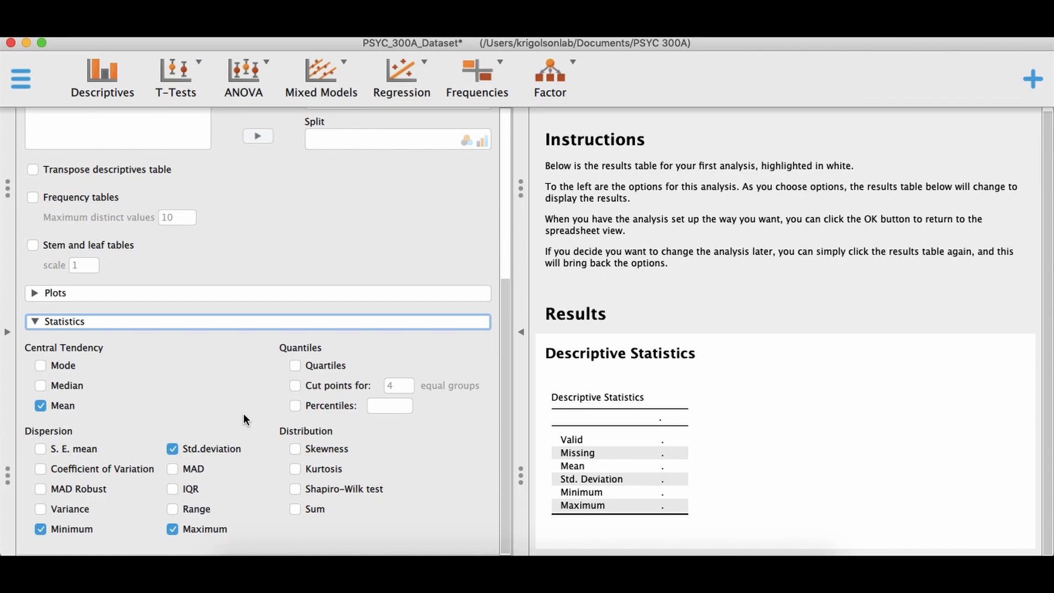
{"action": "left_click", "coordinate": [63, 534]}
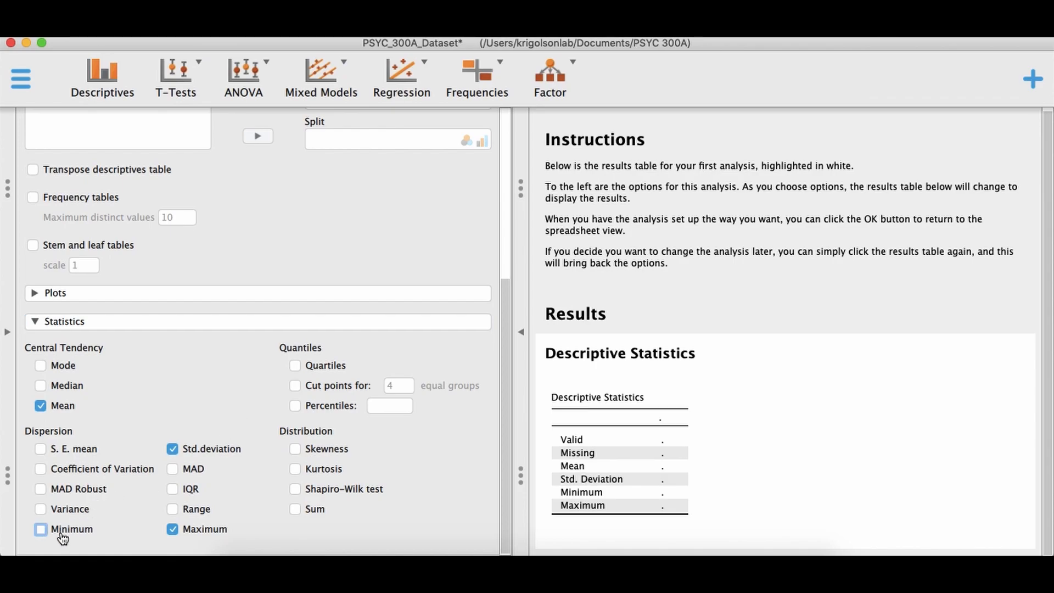
{"action": "left_click", "coordinate": [216, 531]}
Enable Median, Mode, MAD and Range in the Statistics options, then collapse the Statistics section
{"action": "left_click", "coordinate": [71, 391]}
{"action": "left_click", "coordinate": [66, 369]}
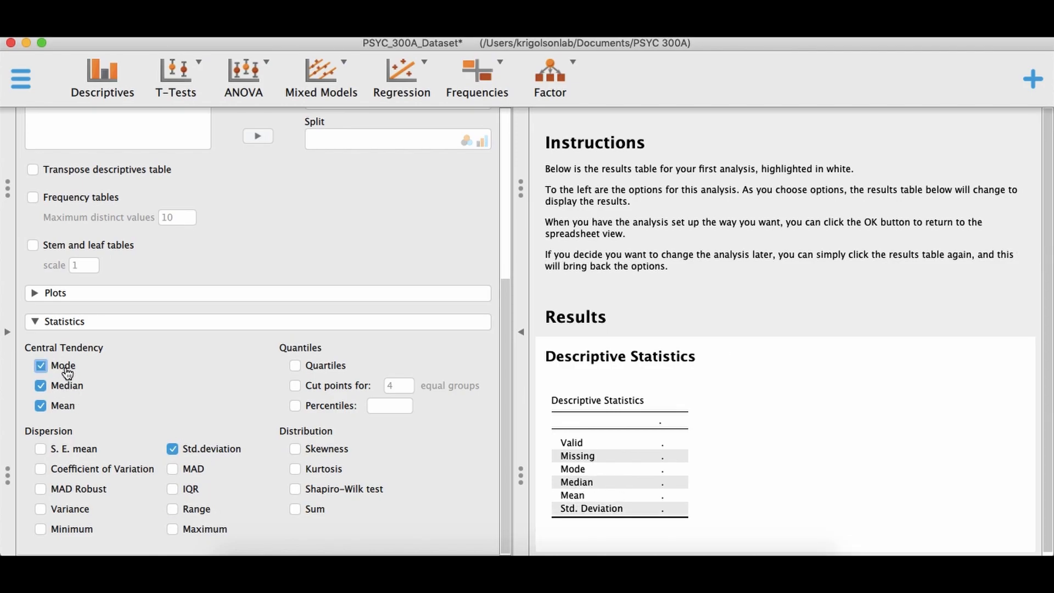
{"action": "left_click", "coordinate": [179, 470]}
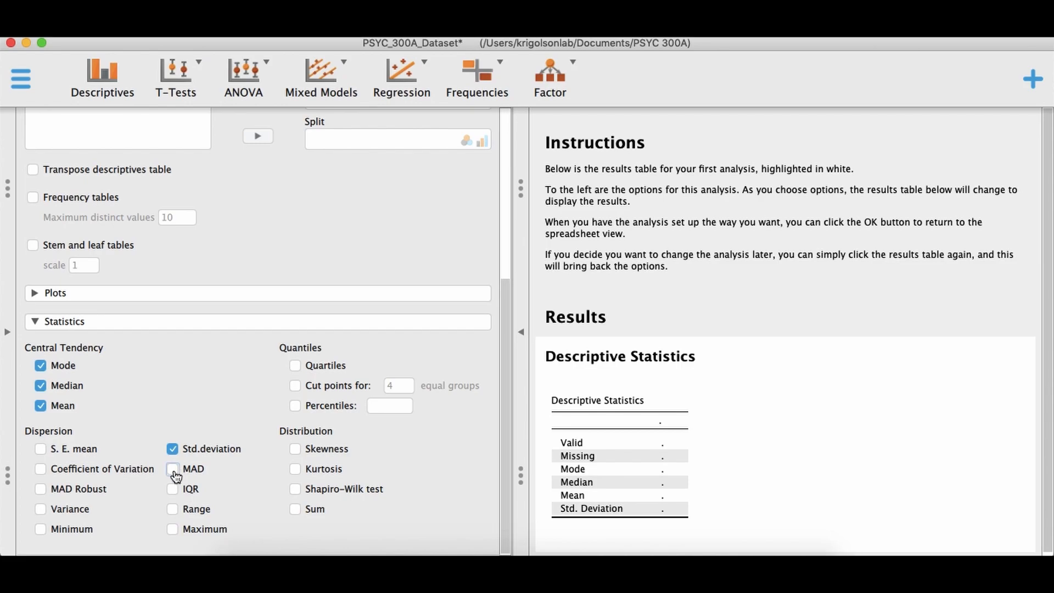
{"action": "left_click", "coordinate": [173, 510]}
{"action": "scroll", "coordinate": [159, 439], "scroll_direction": "up", "scroll_amount": 2}
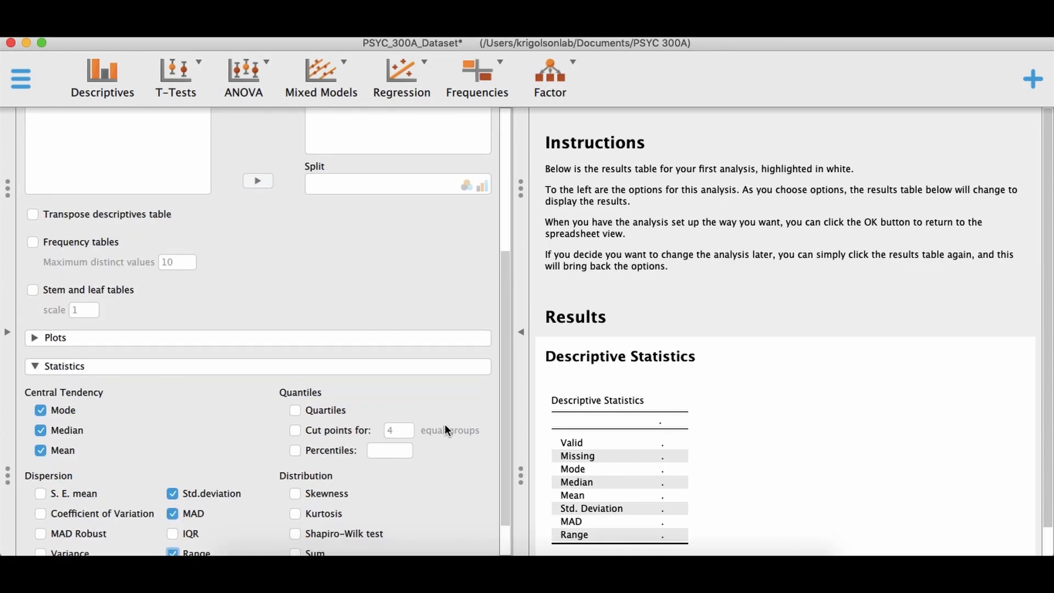
{"action": "left_click", "coordinate": [130, 372]}
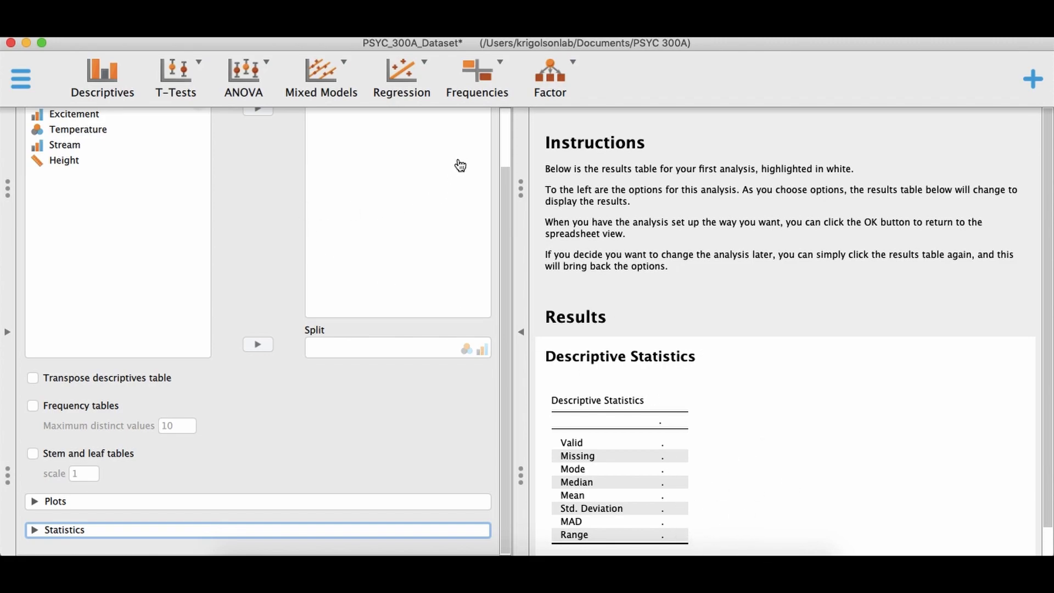
Add Live, Excitement, Temperature, Stream and Height to the analysis Variables list
{"action": "left_click_drag", "start_coordinate": [507, 195], "coordinate": [505, 136]}
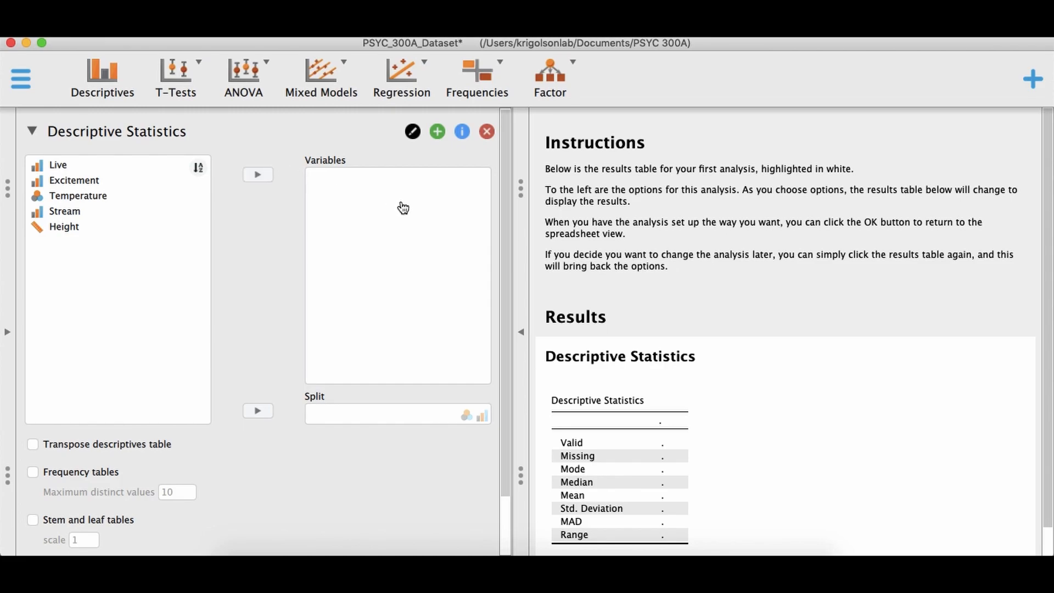
{"action": "left_click", "coordinate": [113, 167]}
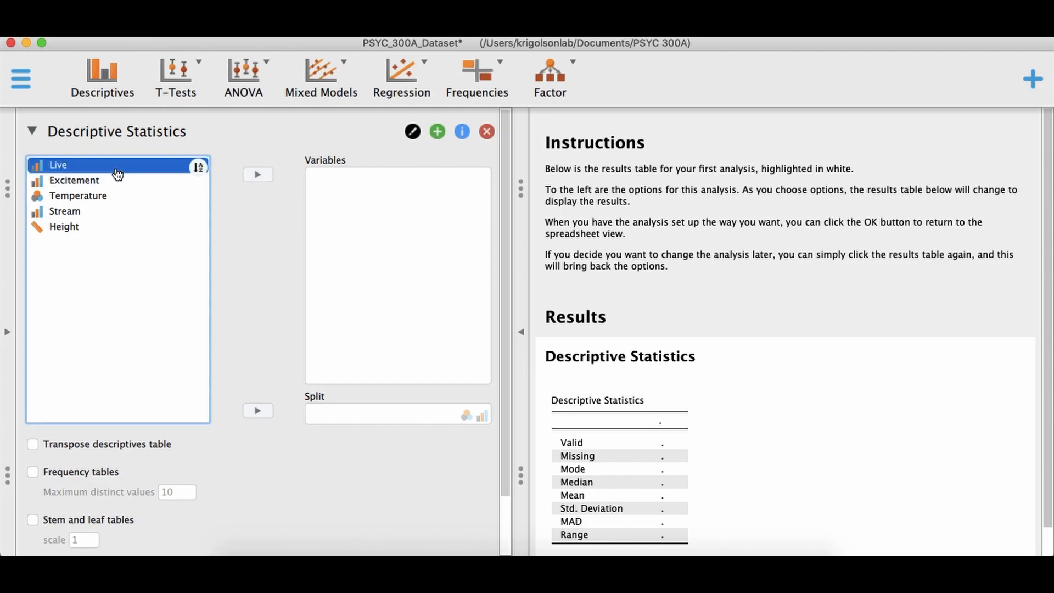
{"action": "left_click", "coordinate": [257, 175]}
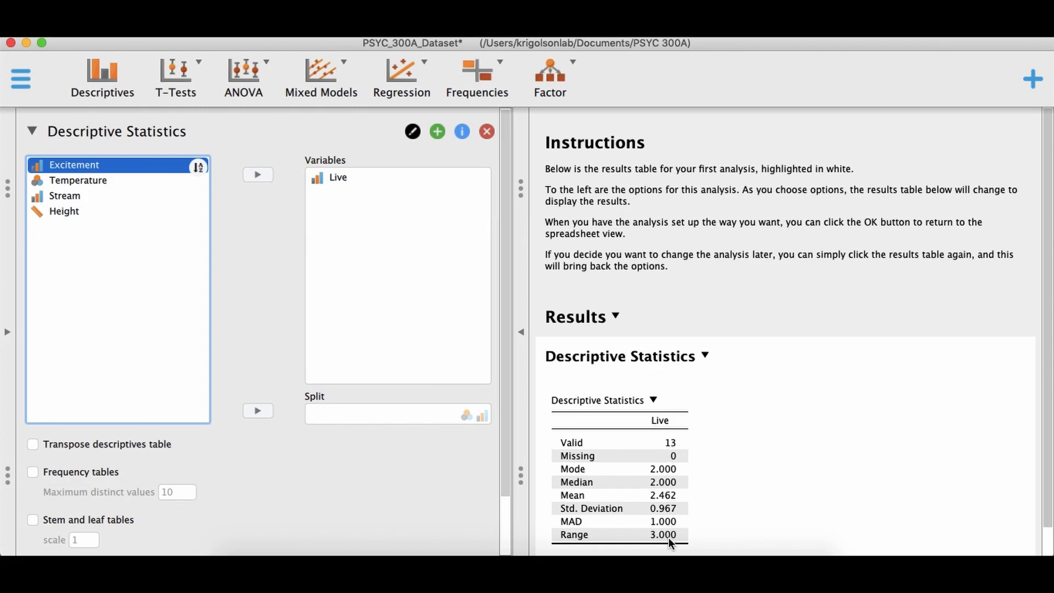
{"action": "left_click", "coordinate": [82, 213], "text": "shift"}
{"action": "left_click", "coordinate": [248, 177]}
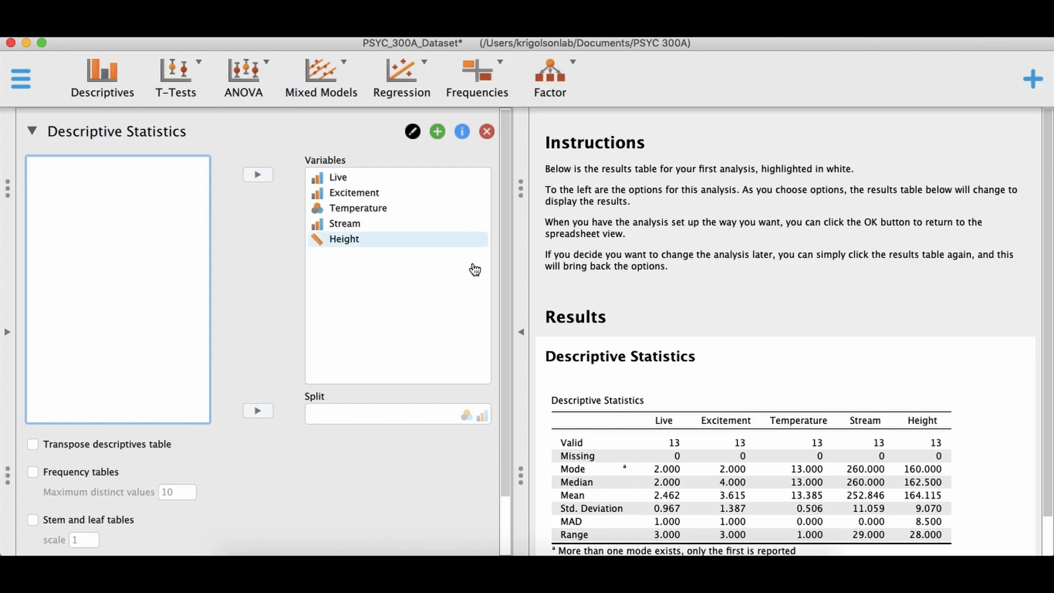
Save the analysis file as PSYC_300A_Output in the PSYC 300A folder
{"action": "scroll", "coordinate": [671, 387], "scroll_direction": "down", "scroll_amount": 1}
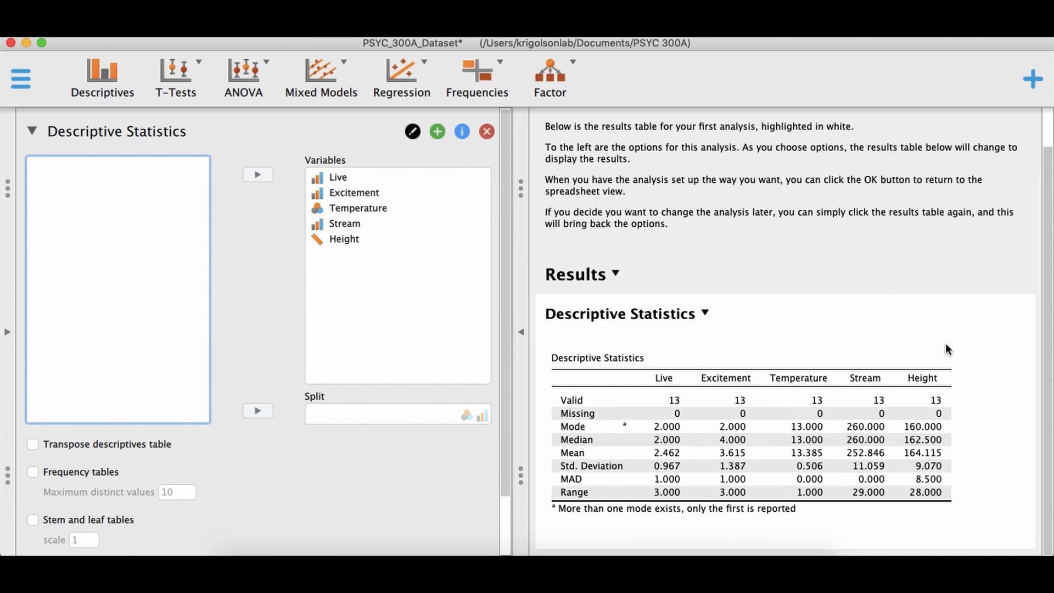
{"action": "left_click", "coordinate": [30, 87]}
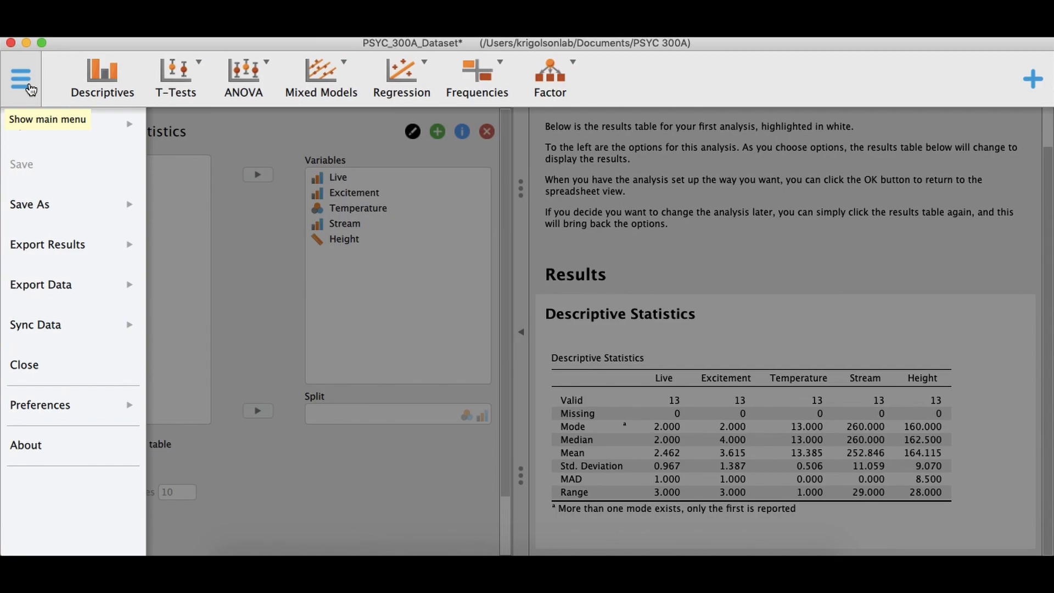
{"action": "left_click", "coordinate": [61, 206]}
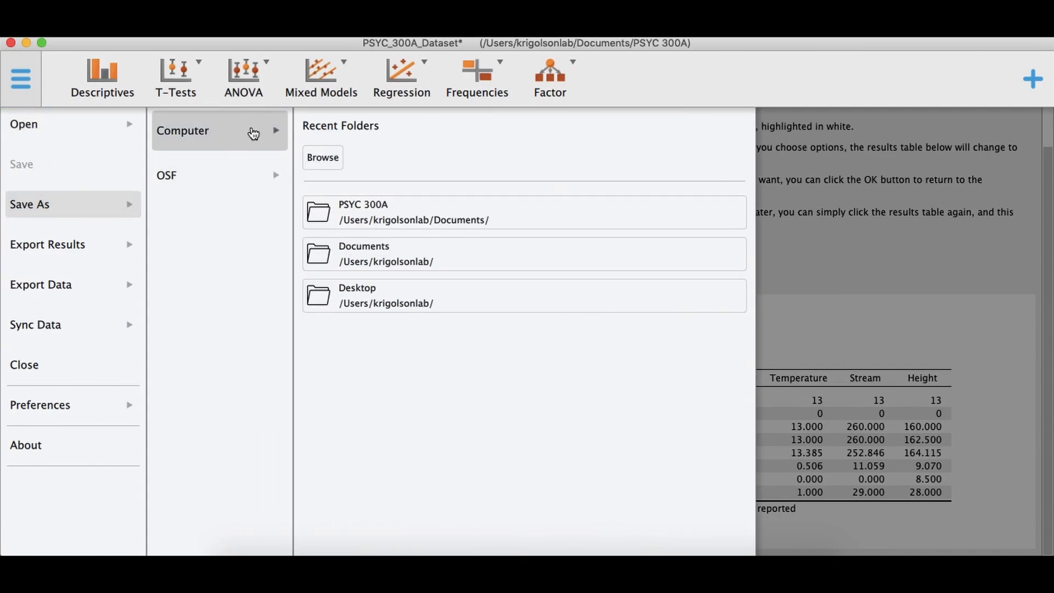
{"action": "left_click", "coordinate": [373, 221]}
{"action": "left_click", "coordinate": [563, 165]}
{"action": "key", "text": "BackSpace"}
{"action": "key", "text": "BackSpace"}
{"action": "key", "text": "BackSpace"}
{"action": "key", "text": "BackSpace"}
{"action": "key", "text": "BackSpace"}
{"action": "key", "text": "BackSpace"}
{"action": "key", "text": "BackSpace"}
{"action": "type", "text": "Output"}
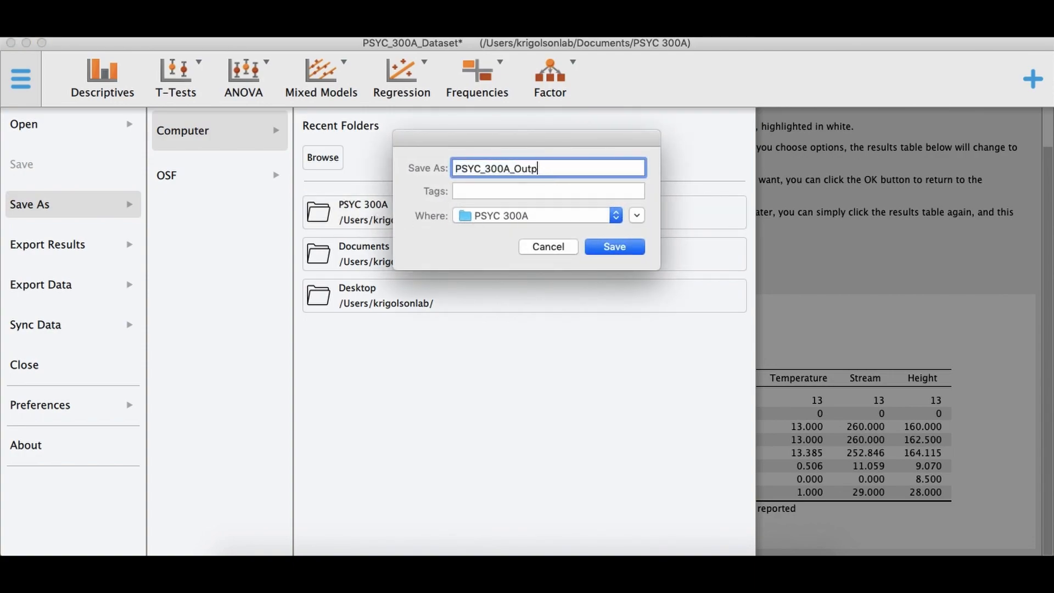
{"action": "left_click", "coordinate": [635, 246]}
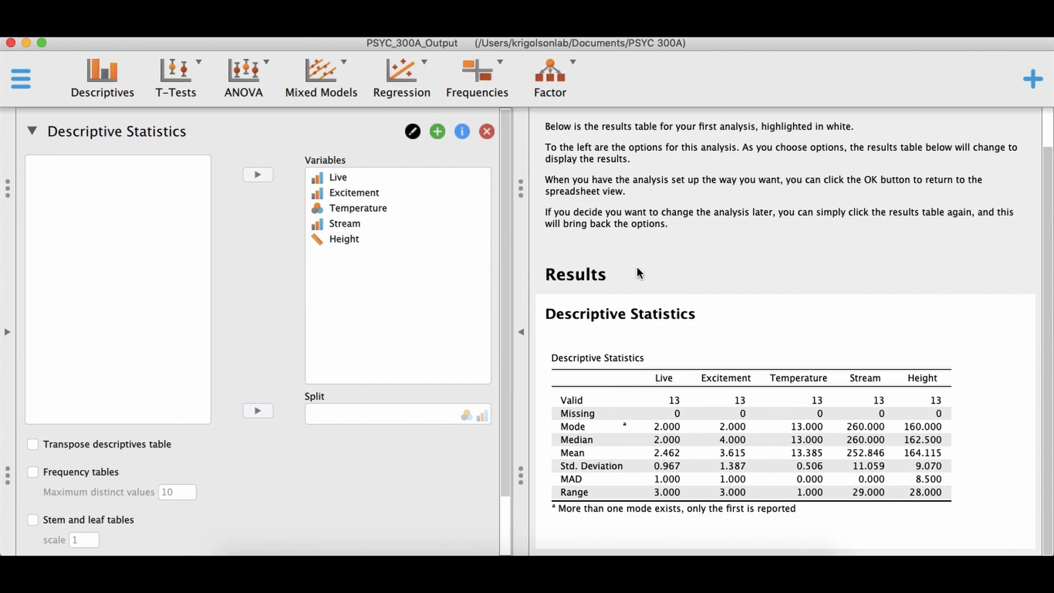
{"action": "scroll", "coordinate": [683, 389], "scroll_direction": "up", "scroll_amount": 2}
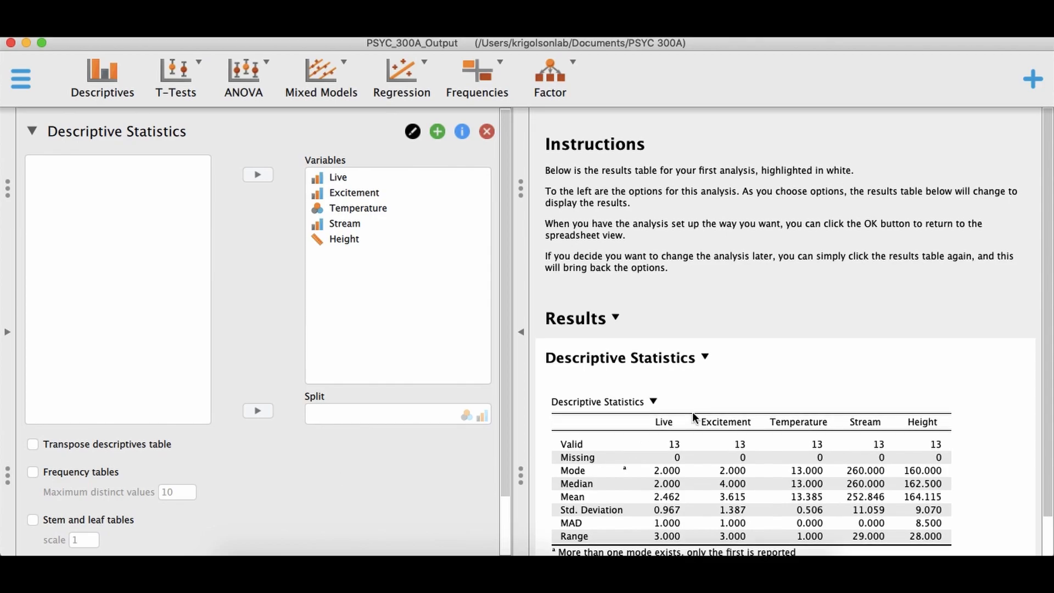
{"action": "scroll", "coordinate": [693, 412], "scroll_direction": "down", "scroll_amount": 2}
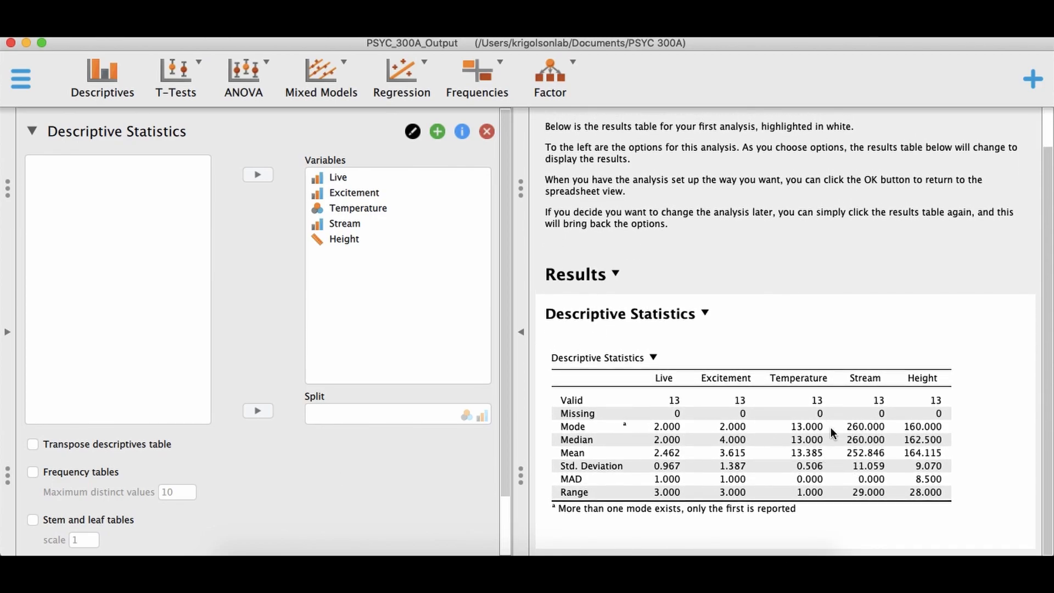